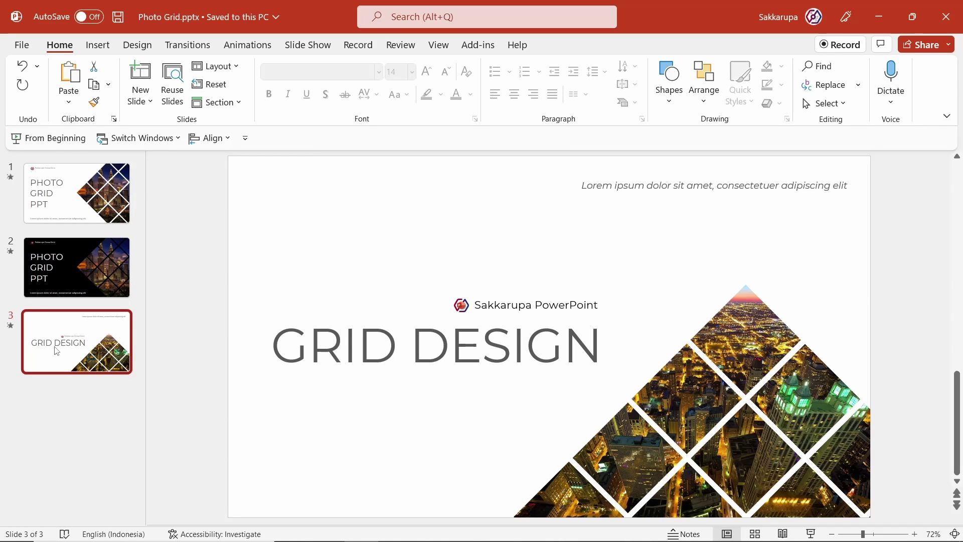
Insert a new slide 4 after slide 3, reusing the diamond grid picture layout
{"action": "key", "text": "ctrl+m"}
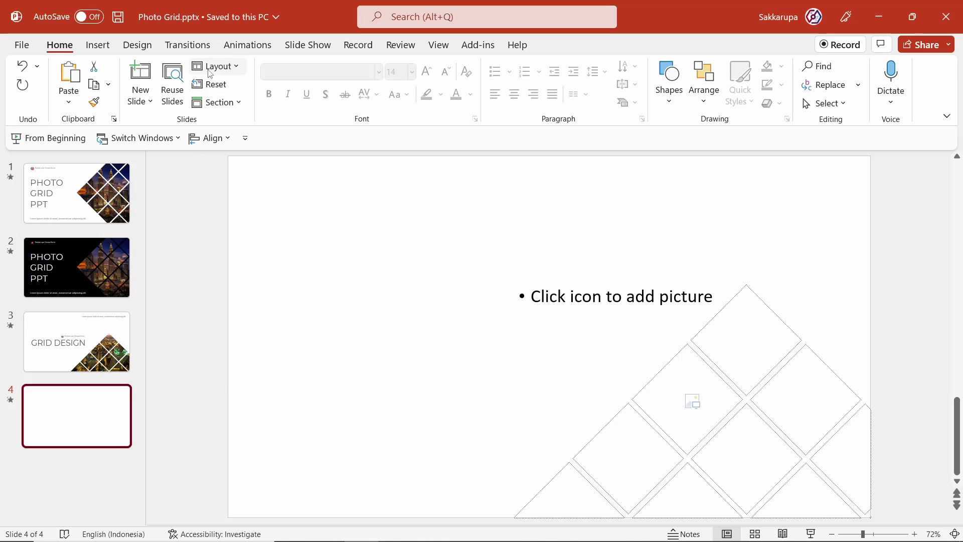
Switch slide 4 to the Blank layout and draw two side-by-side 3.44 cm squares near the top
{"action": "left_click", "coordinate": [216, 66]}
{"action": "left_click", "coordinate": [233, 242]}
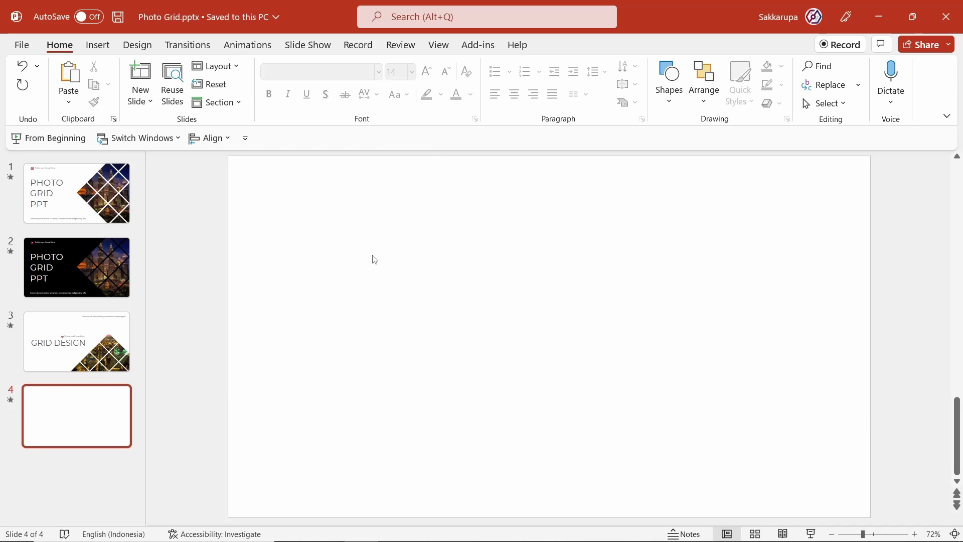
{"action": "left_click", "coordinate": [668, 96]}
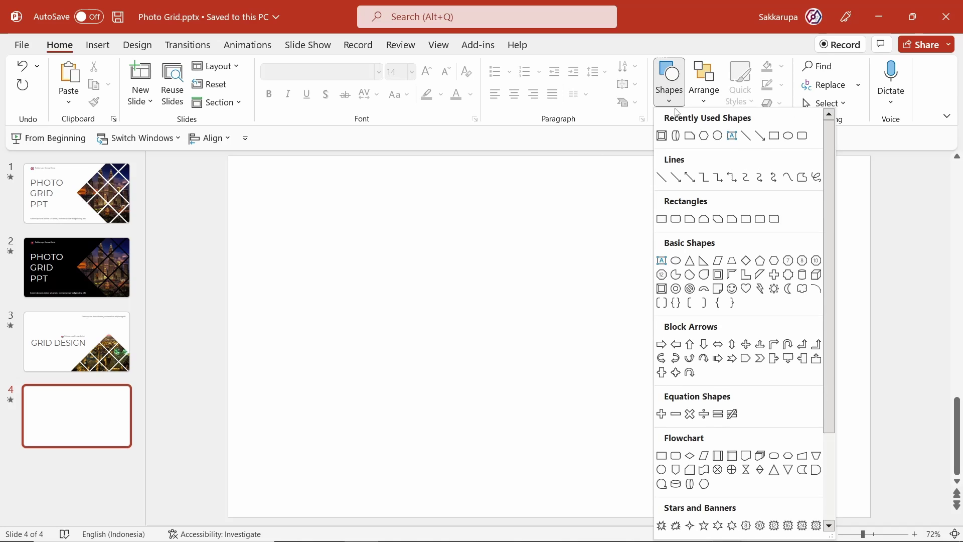
{"action": "left_click", "coordinate": [774, 136]}
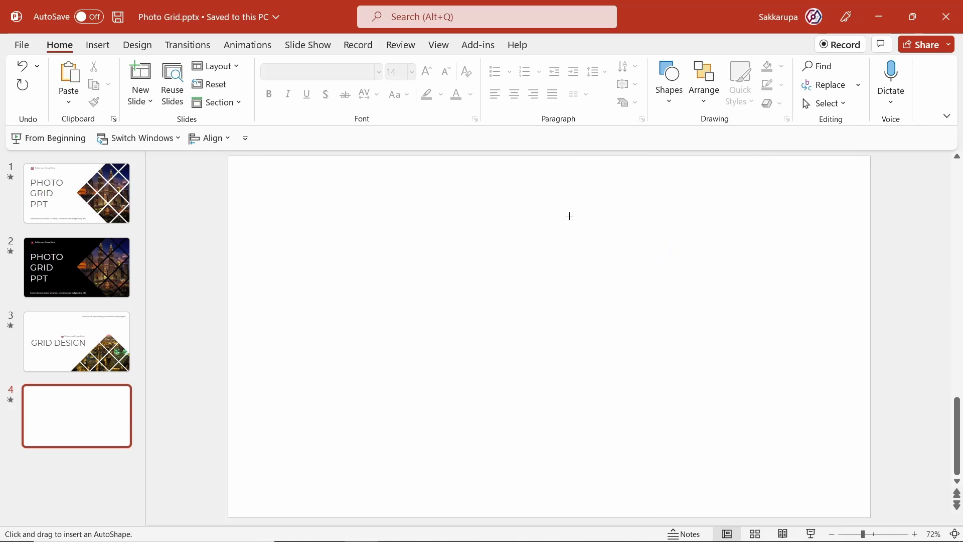
{"action": "mouse_move", "coordinate": [372, 260]}
{"action": "left_mouse_down"}
{"action": "mouse_move", "coordinate": [435, 307]}
{"action": "mouse_move", "coordinate": [405, 204]}
{"action": "left_mouse_up"}
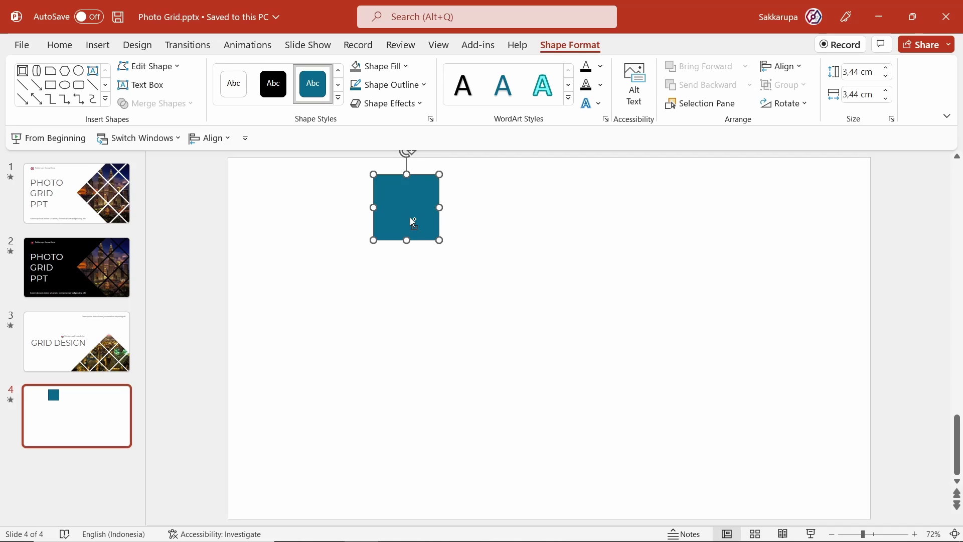
{"action": "left_click_drag", "start_coordinate": [413, 222], "coordinate": [483, 251]}
Repeat the duplication to complete a first row of four equal squares
{"action": "left_click", "coordinate": [485, 262]}
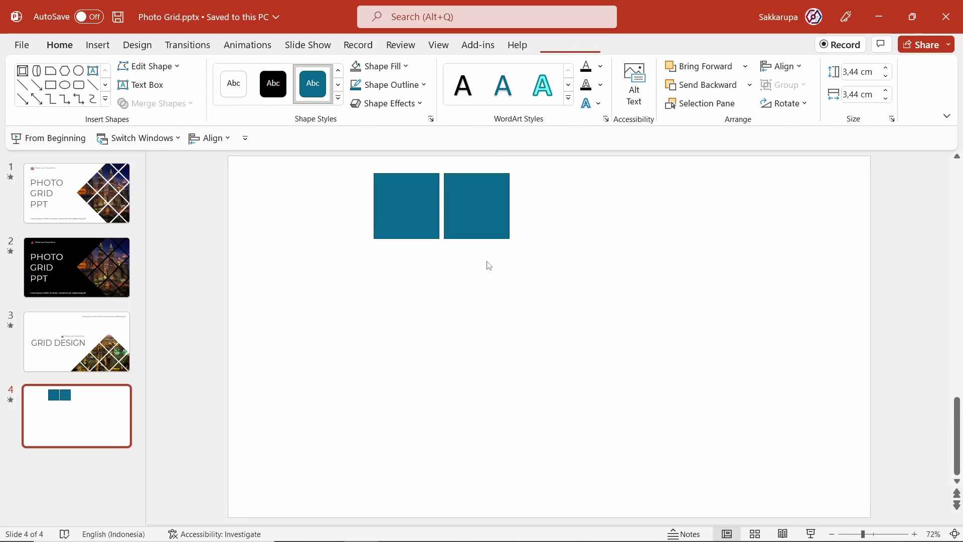
{"action": "left_click", "coordinate": [475, 229]}
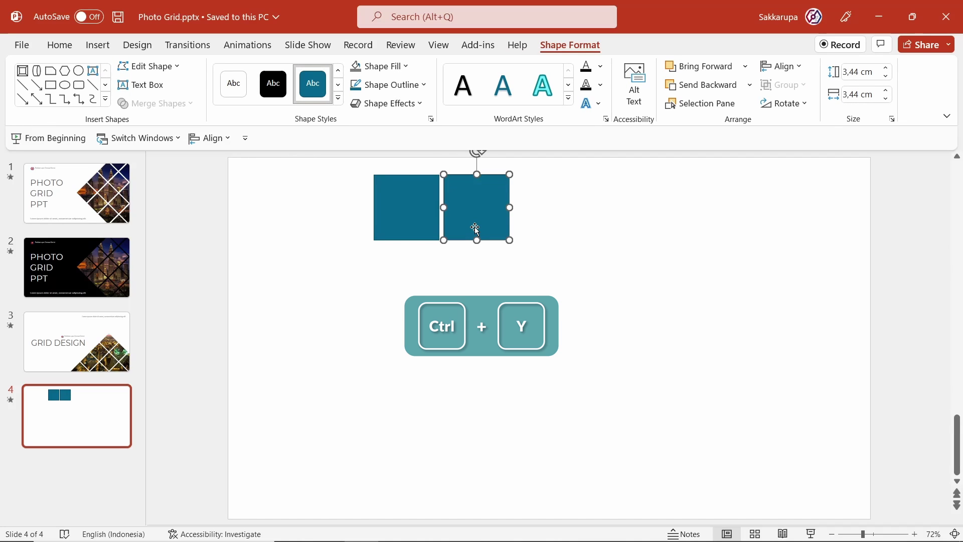
{"action": "key", "text": "ctrl+y"}
{"action": "key", "text": "ctrl+y"}
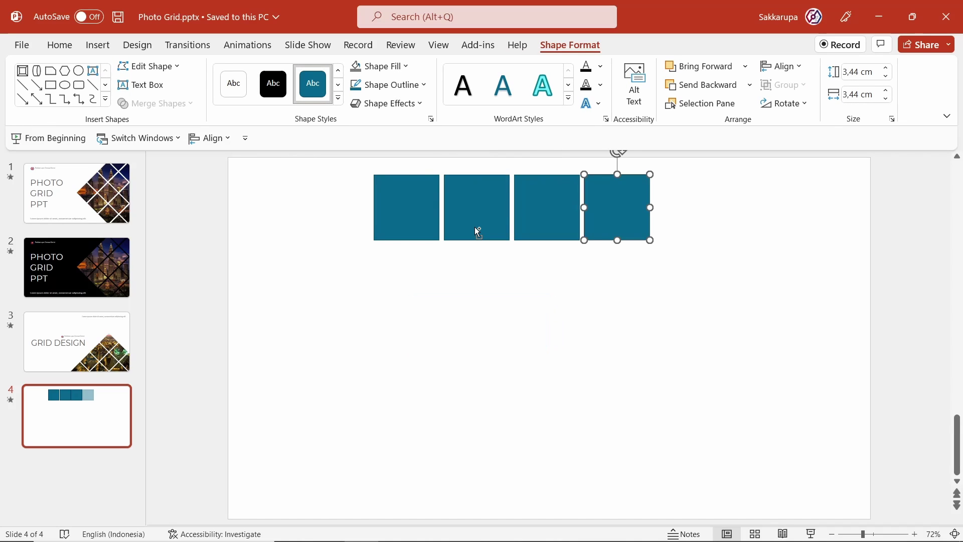
{"action": "left_click", "coordinate": [609, 279]}
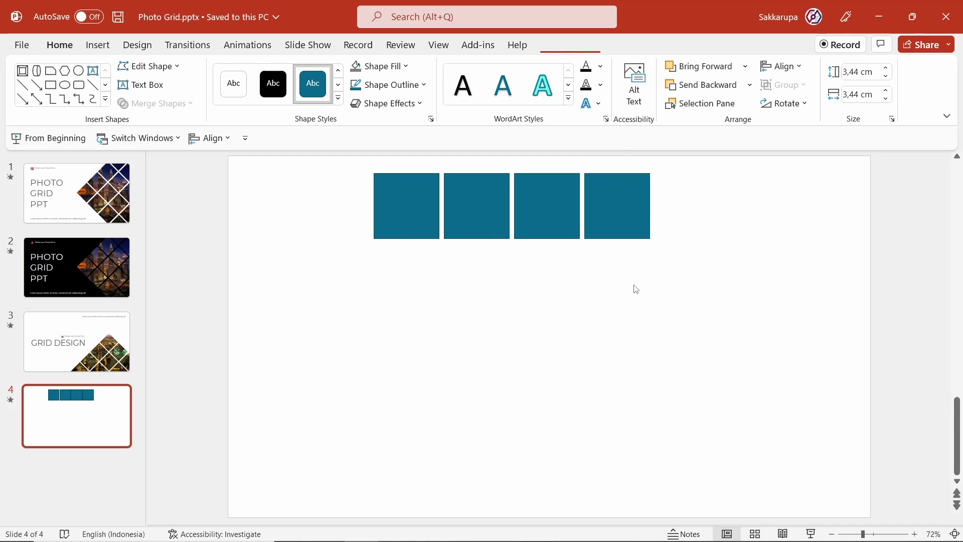
Copy the row down three times into a 4×4 grid and select all sixteen squares
{"action": "left_click_drag", "start_coordinate": [717, 324], "coordinate": [294, 162]}
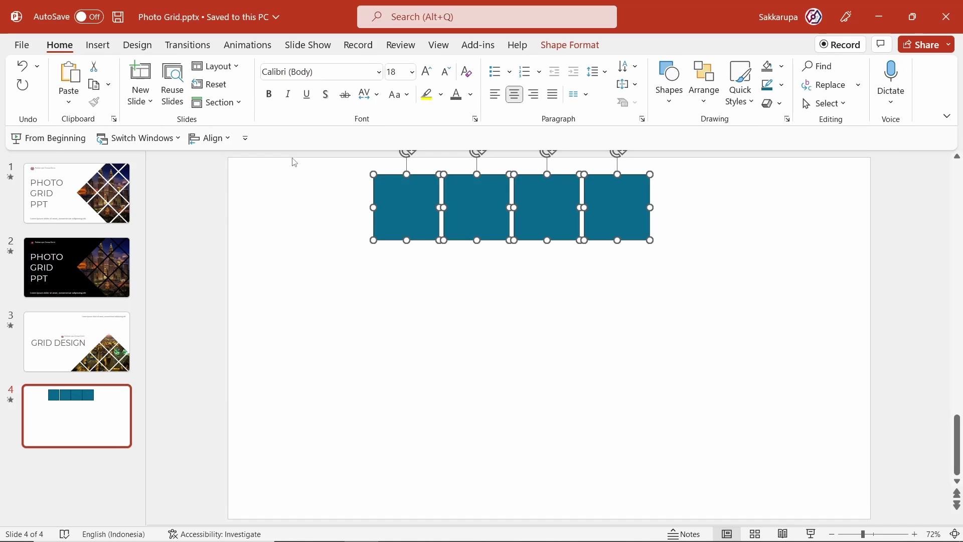
{"action": "mouse_move", "coordinate": [489, 219]}
{"action": "left_mouse_down"}
{"action": "mouse_move", "coordinate": [566, 275]}
{"action": "mouse_move", "coordinate": [554, 268]}
{"action": "left_mouse_up"}
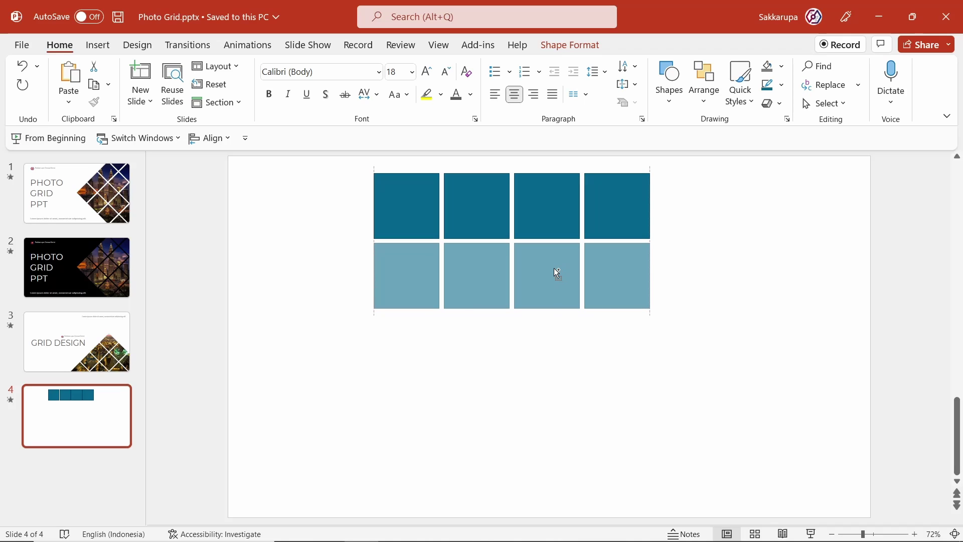
{"action": "left_click_drag", "start_coordinate": [554, 268], "coordinate": [547, 270]}
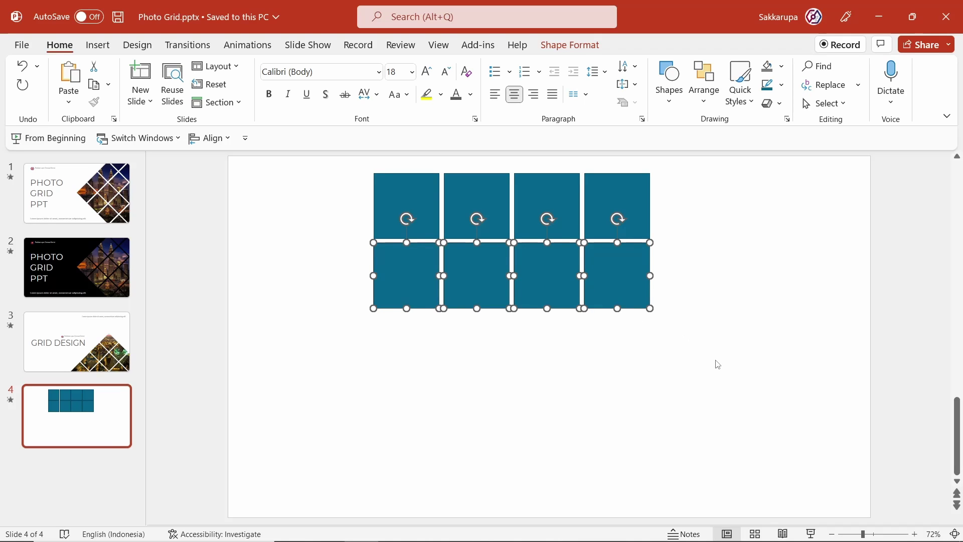
{"action": "key", "text": "ctrl+y"}
{"action": "key", "text": "ctrl+y"}
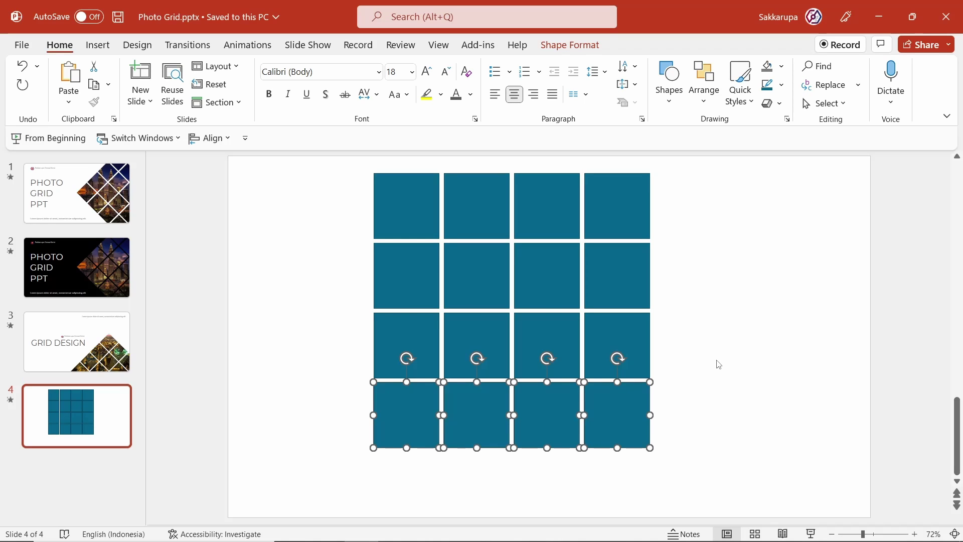
{"action": "left_click", "coordinate": [718, 364]}
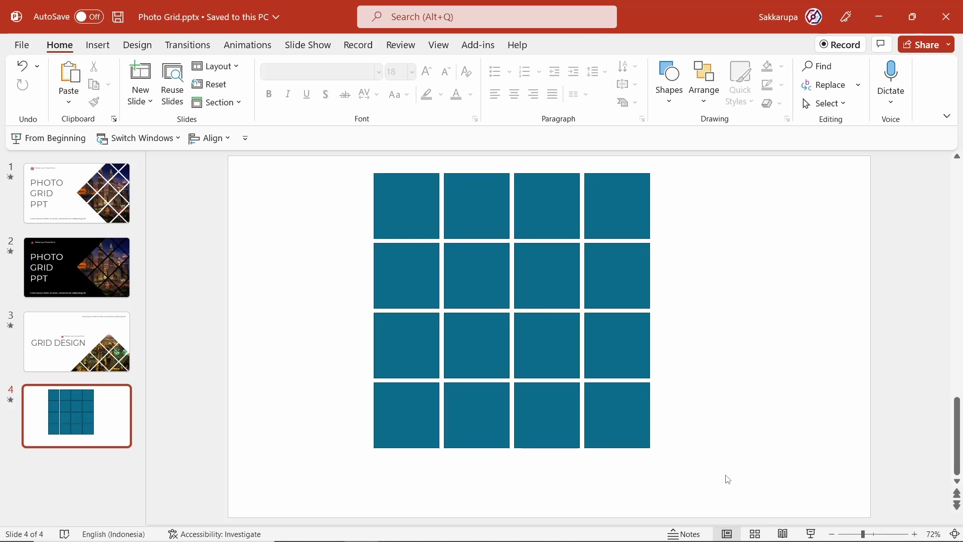
{"action": "left_click_drag", "start_coordinate": [728, 478], "coordinate": [304, 165]}
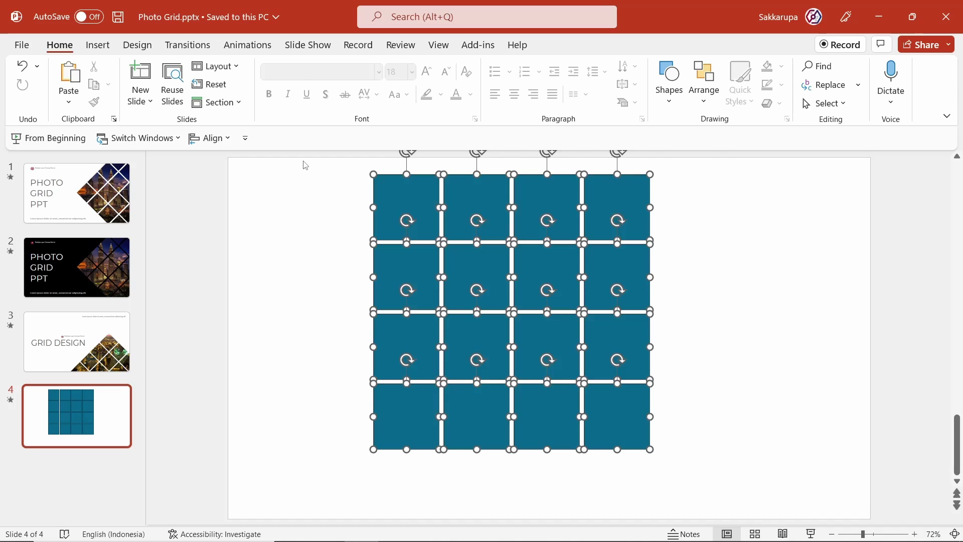
Union the sixteen squares into one merged shape
{"action": "left_click", "coordinate": [555, 46]}
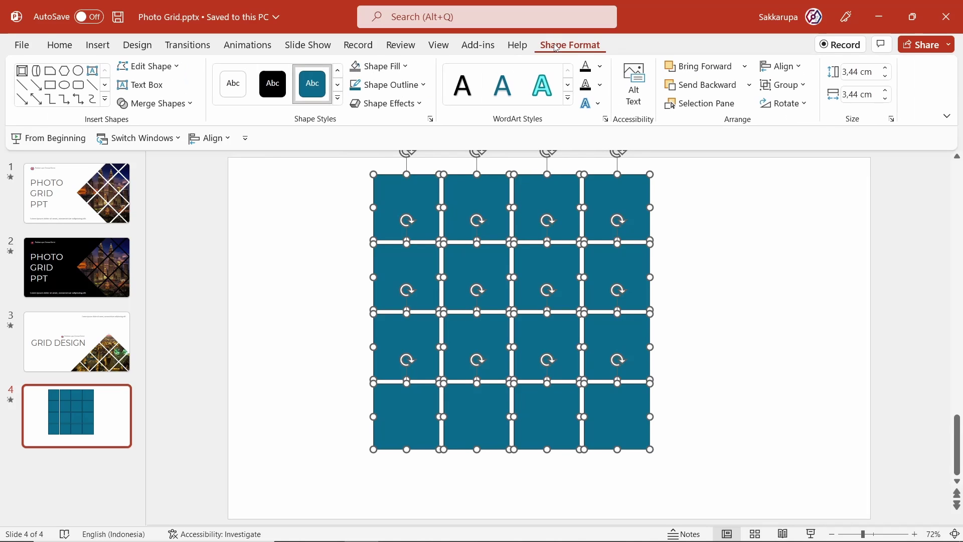
{"action": "left_click", "coordinate": [187, 102]}
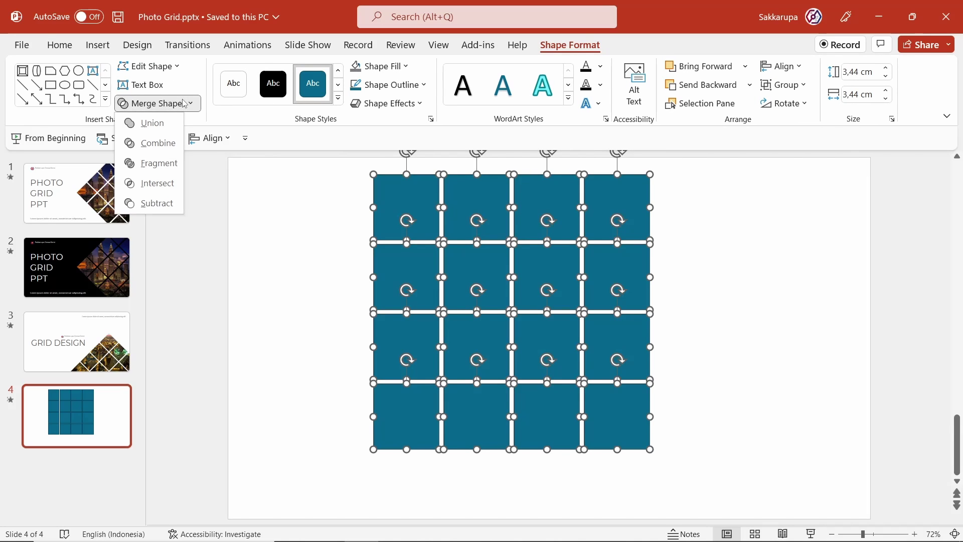
{"action": "left_click", "coordinate": [169, 123]}
Enlarge the merged grid to about 19 cm square and rotate it 45° into a diamond
{"action": "left_click", "coordinate": [328, 260]}
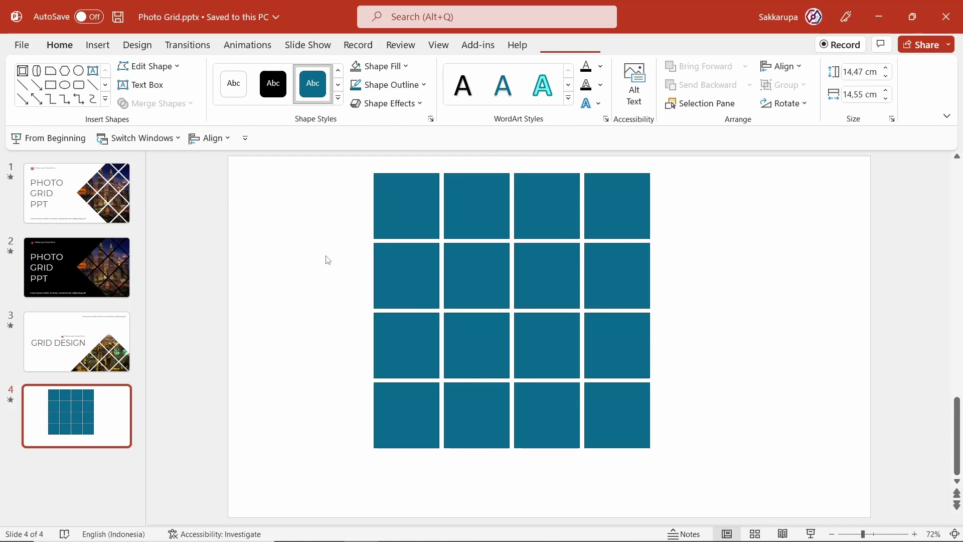
{"action": "left_click", "coordinate": [434, 263]}
{"action": "scroll", "coordinate": [436, 262], "scroll_direction": "down", "scroll_amount": 1}
{"action": "scroll", "coordinate": [435, 261], "scroll_direction": "down", "scroll_amount": 2}
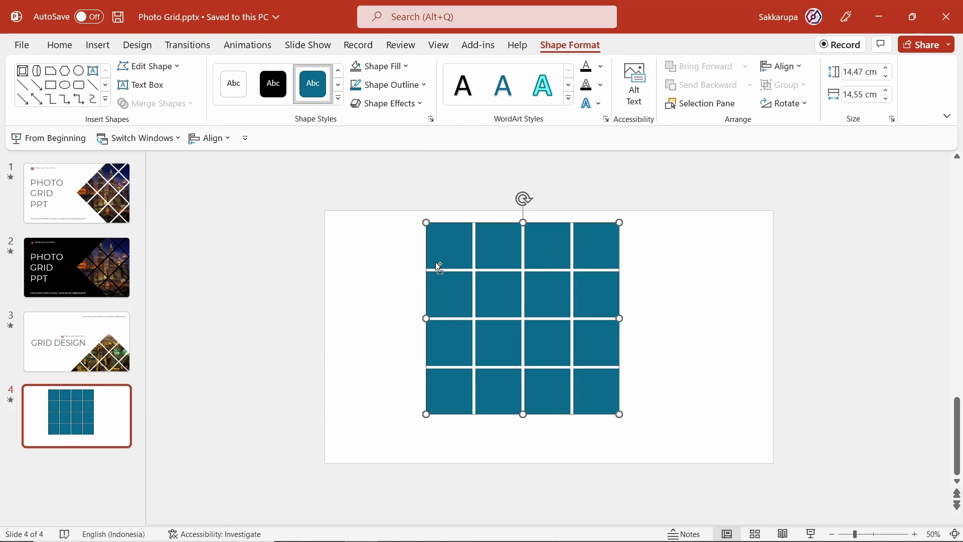
{"action": "scroll", "coordinate": [436, 262], "scroll_direction": "down", "scroll_amount": 2}
{"action": "mouse_move", "coordinate": [594, 388]}
{"action": "left_mouse_down"}
{"action": "mouse_move", "coordinate": [612, 406]}
{"action": "mouse_move", "coordinate": [608, 326]}
{"action": "mouse_move", "coordinate": [619, 326]}
{"action": "left_mouse_up"}
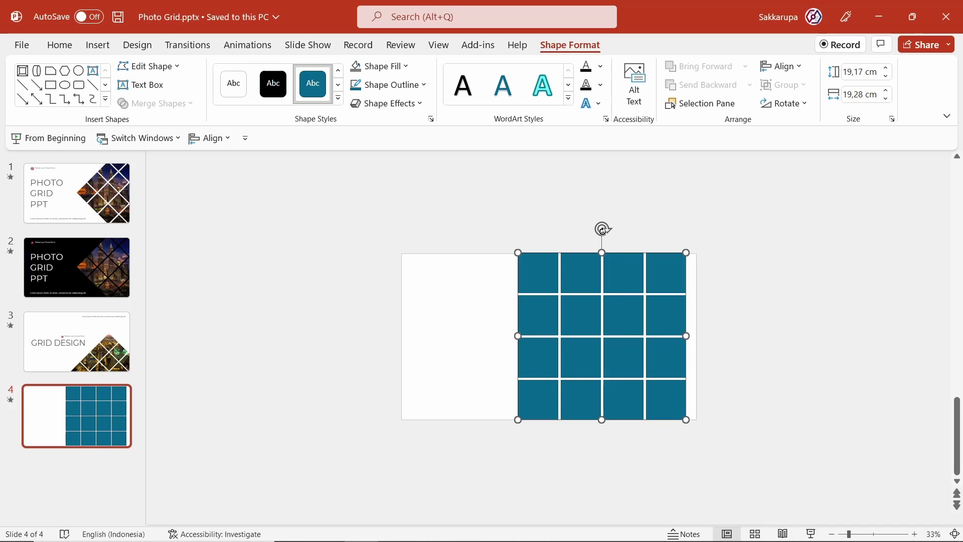
{"action": "left_click_drag", "start_coordinate": [603, 230], "coordinate": [687, 277]}
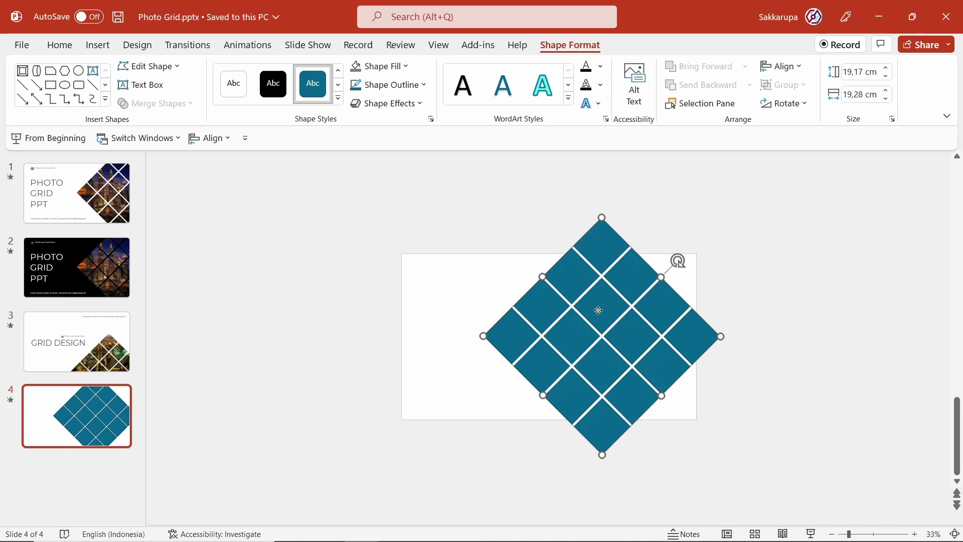
Move the diamond grid onto the slide's right half, its left corner at centre, and select it
{"action": "left_click_drag", "start_coordinate": [598, 310], "coordinate": [665, 319]}
{"action": "left_click", "coordinate": [623, 228]}
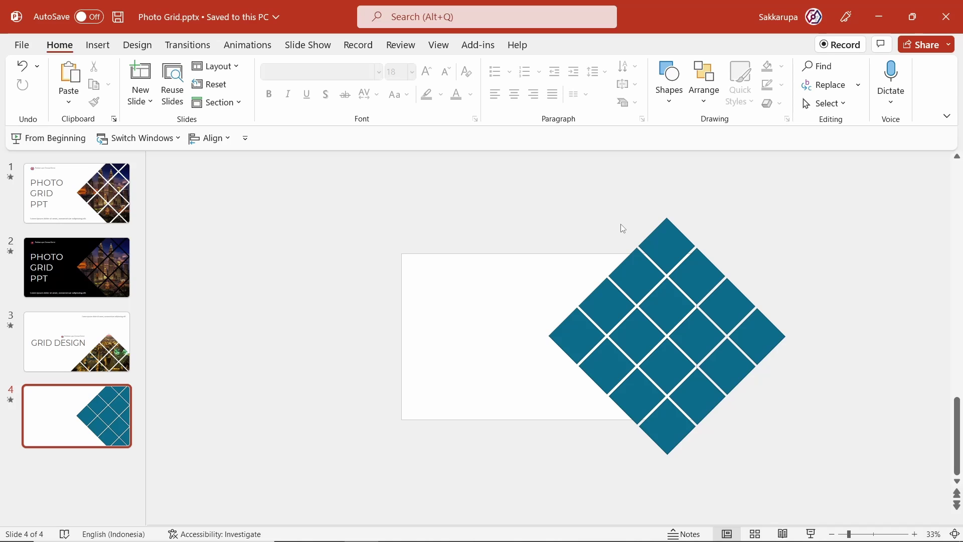
{"action": "left_click", "coordinate": [605, 287]}
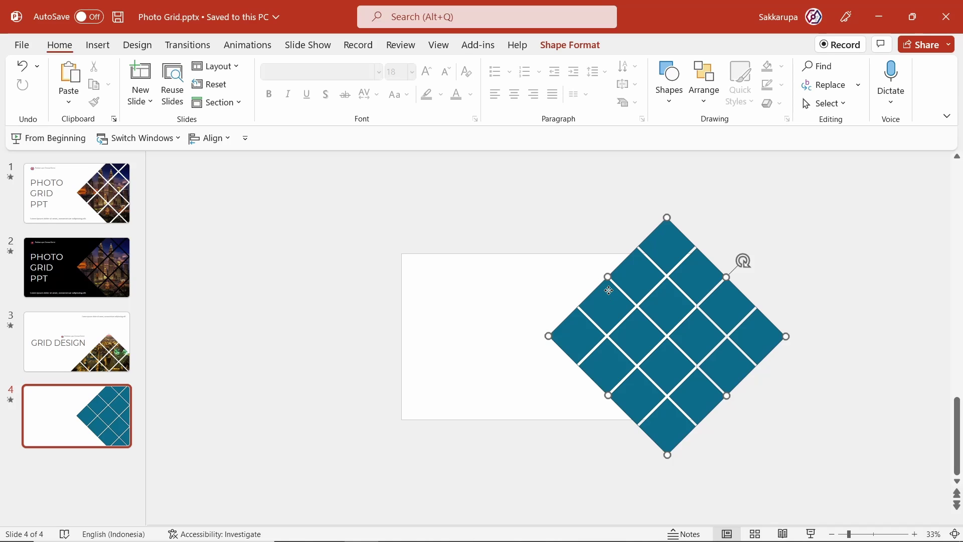
Delete the diamond grid, enter Slide Master view, and insert a new custom layout below Blank
{"action": "key", "text": "Delete"}
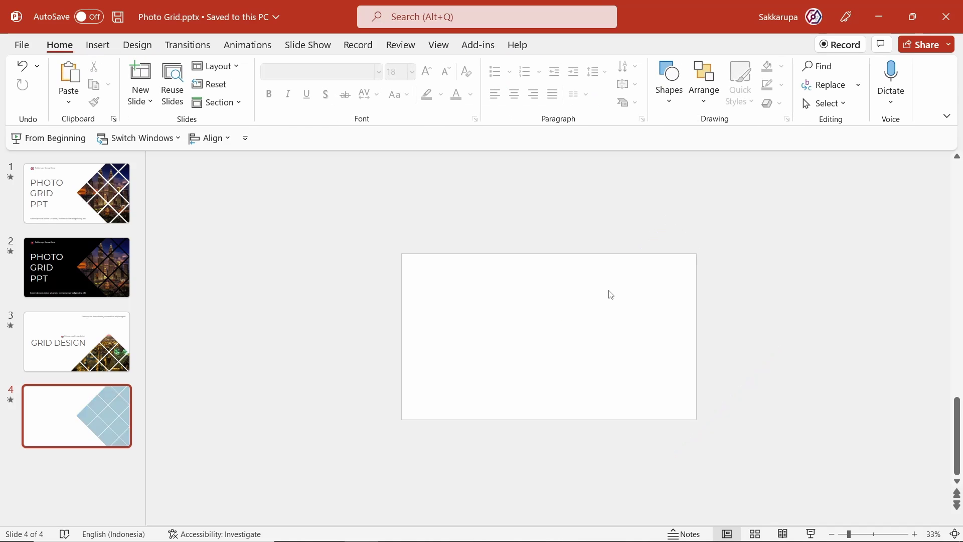
{"action": "left_click", "coordinate": [445, 53]}
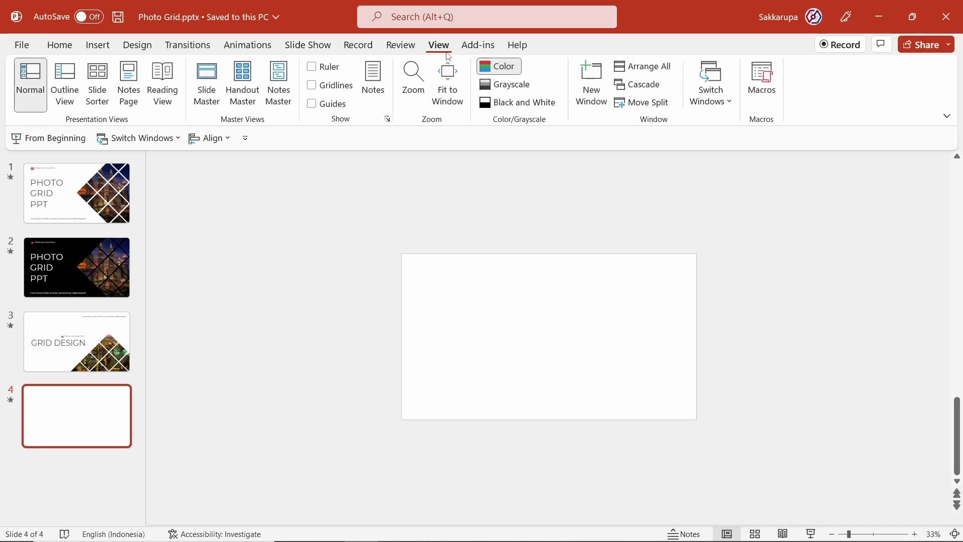
{"action": "left_click", "coordinate": [207, 82]}
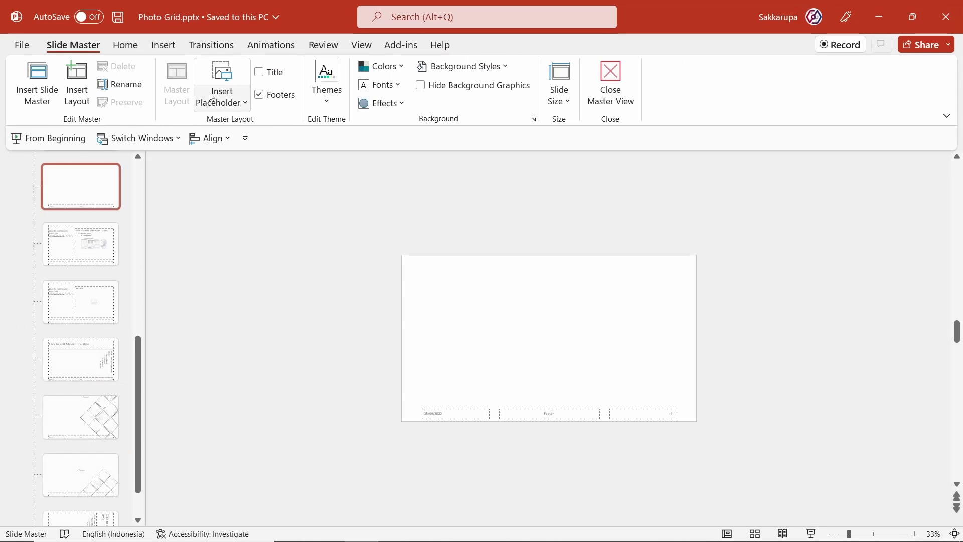
{"action": "scroll", "coordinate": [72, 253], "scroll_direction": "up", "scroll_amount": 2}
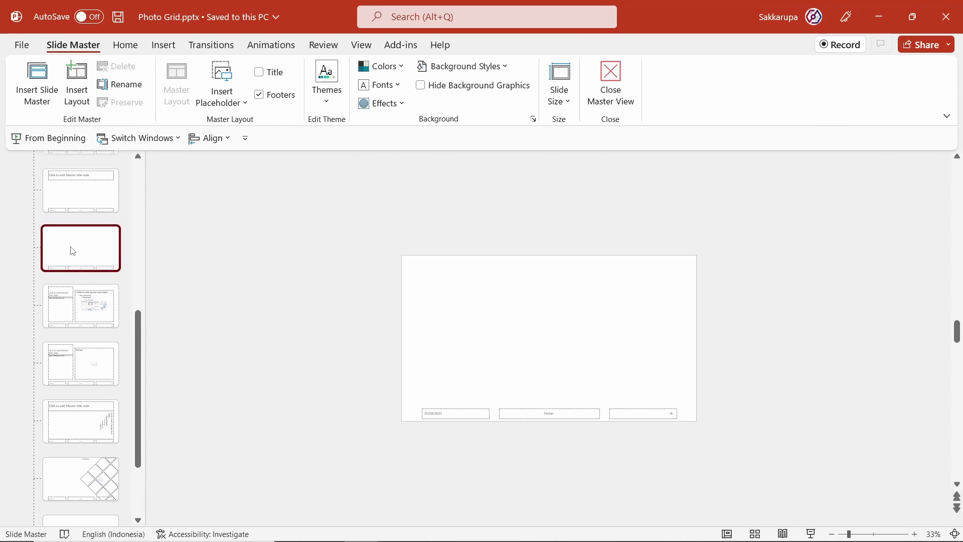
{"action": "key", "text": "Return"}
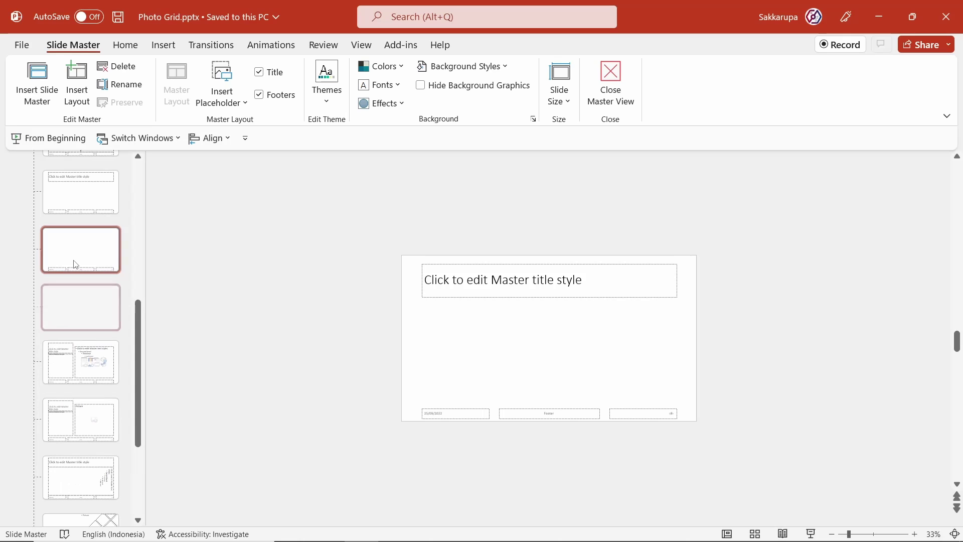
{"action": "left_click", "coordinate": [504, 304]}
Remove the layout's title and add a full-height Picture placeholder about 22 cm wide on the right
{"action": "key", "text": "Delete"}
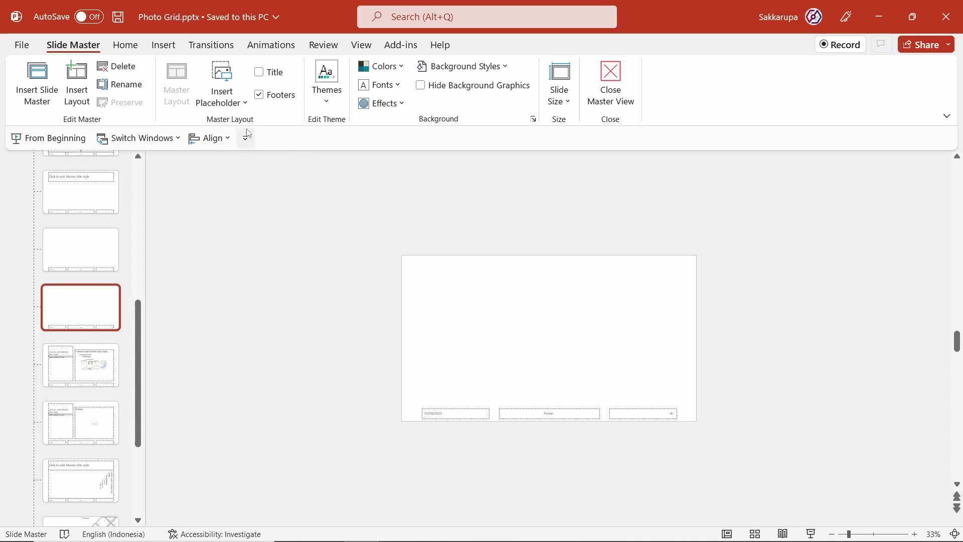
{"action": "left_click", "coordinate": [227, 106]}
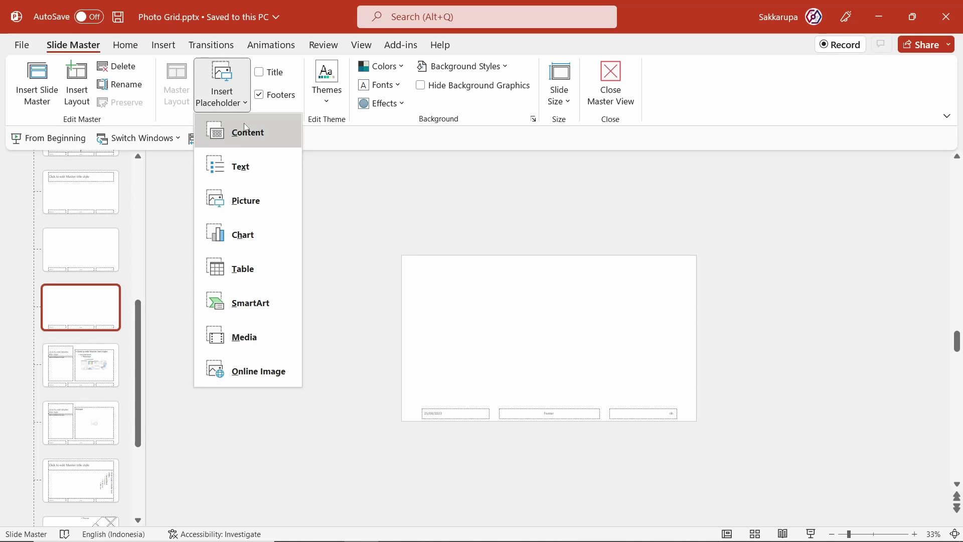
{"action": "left_click", "coordinate": [289, 202]}
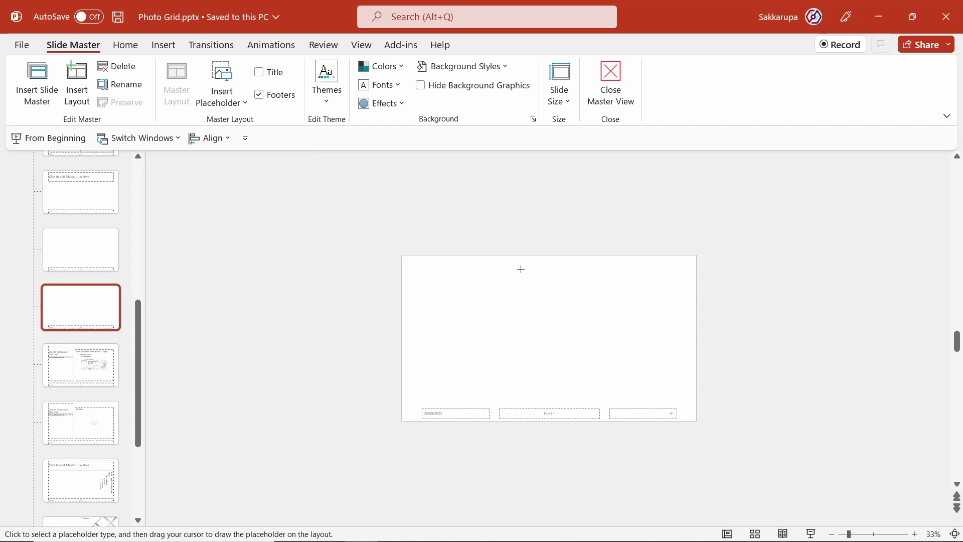
{"action": "left_click_drag", "start_coordinate": [520, 270], "coordinate": [696, 423]}
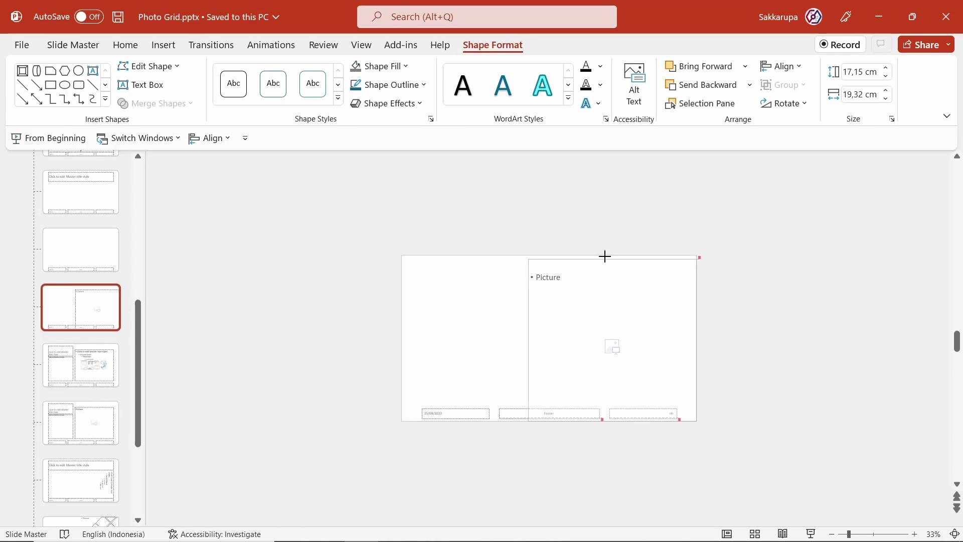
{"action": "left_click_drag", "start_coordinate": [605, 256], "coordinate": [605, 255]}
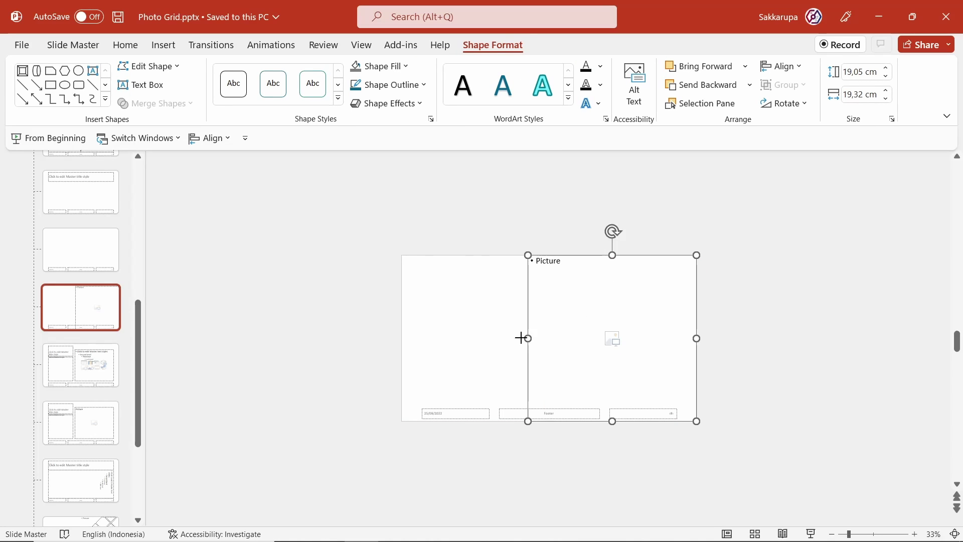
{"action": "left_click_drag", "start_coordinate": [528, 337], "coordinate": [504, 334]}
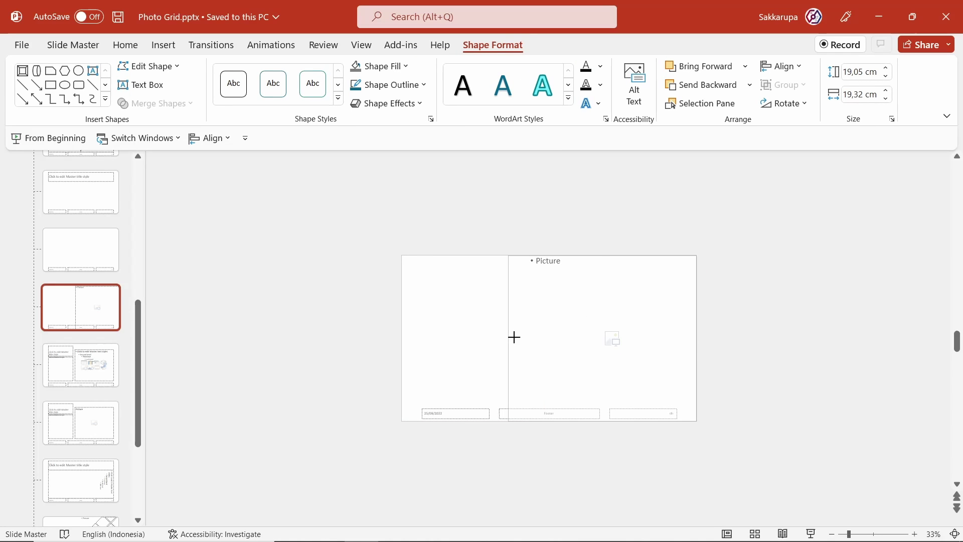
{"action": "left_click", "coordinate": [483, 334]}
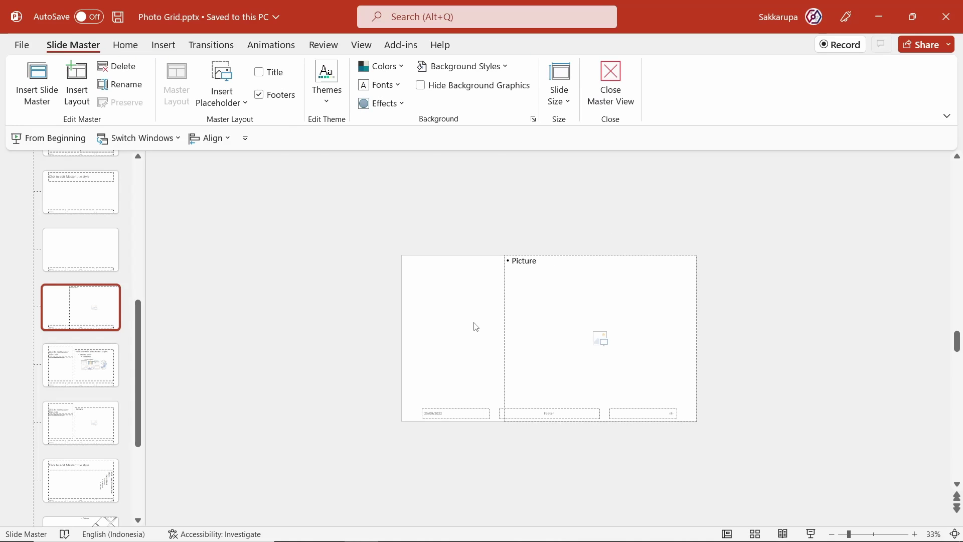
Paste the diamond grid and Intersect it with the picture placeholder to form diamond-shaped picture cells
{"action": "key", "text": "ctrl+v"}
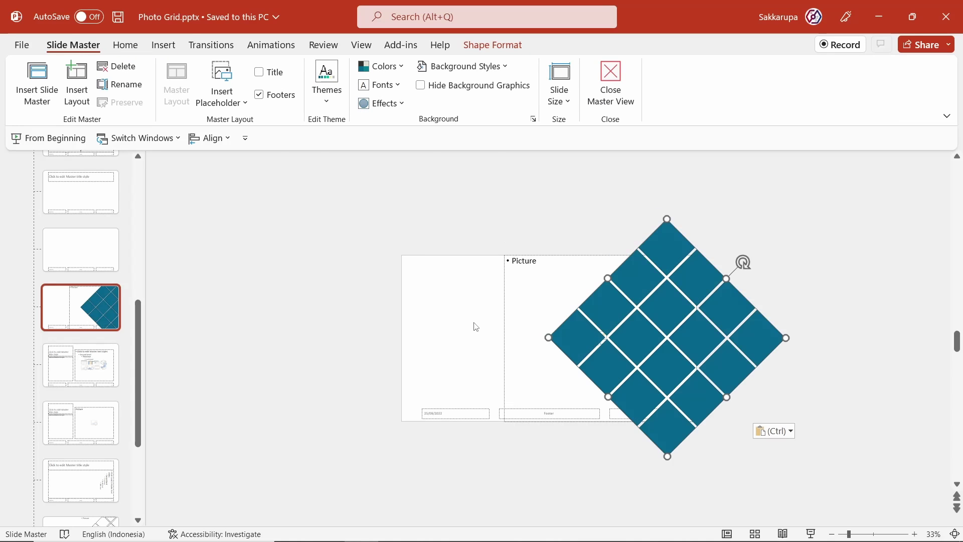
{"action": "left_click", "coordinate": [476, 326]}
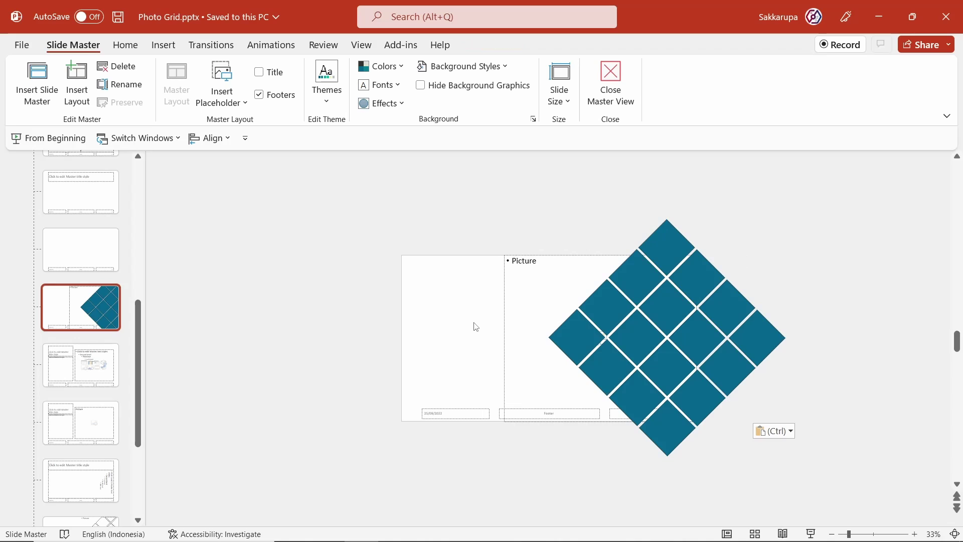
{"action": "left_click", "coordinate": [514, 298]}
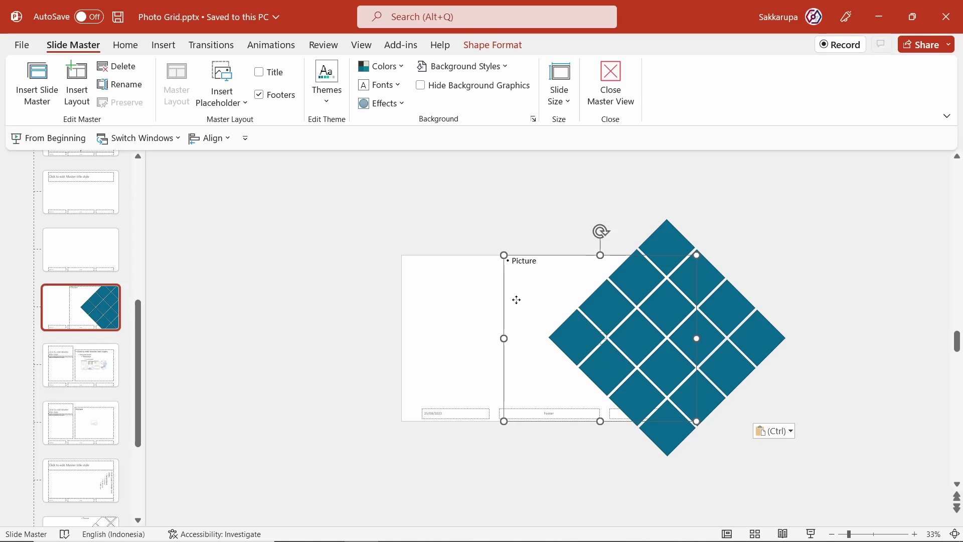
{"action": "left_click", "coordinate": [709, 282], "text": "shift"}
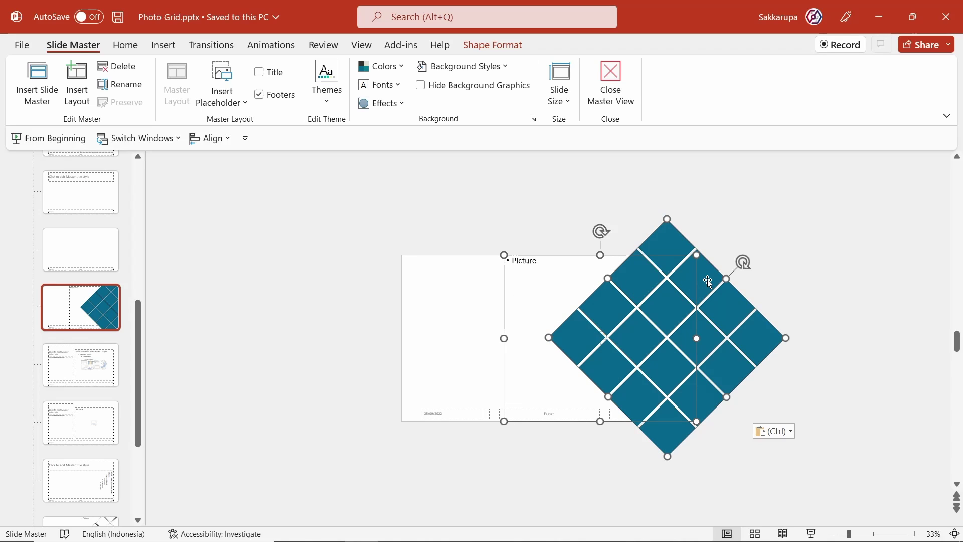
{"action": "left_click", "coordinate": [503, 48]}
{"action": "left_click", "coordinate": [177, 107]}
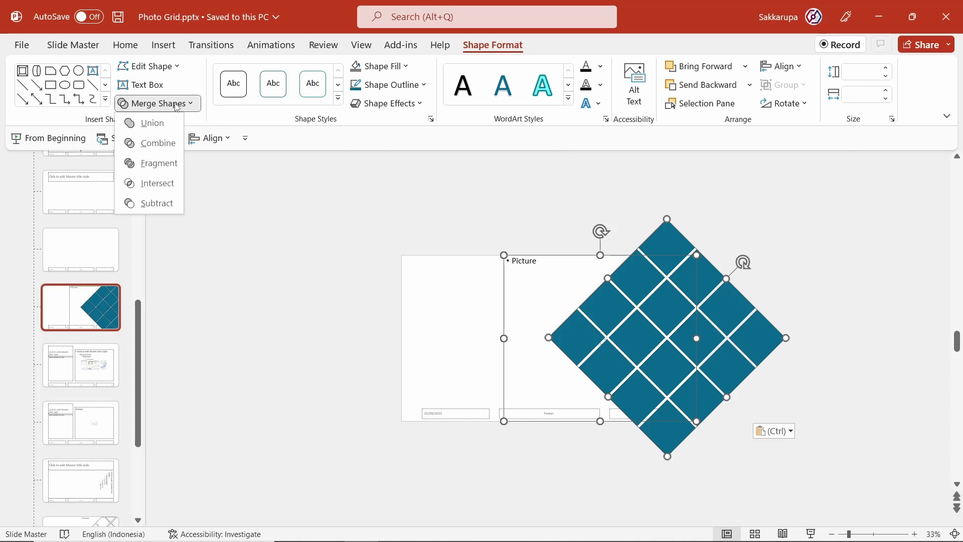
{"action": "left_click", "coordinate": [161, 184]}
{"action": "left_click", "coordinate": [363, 323]}
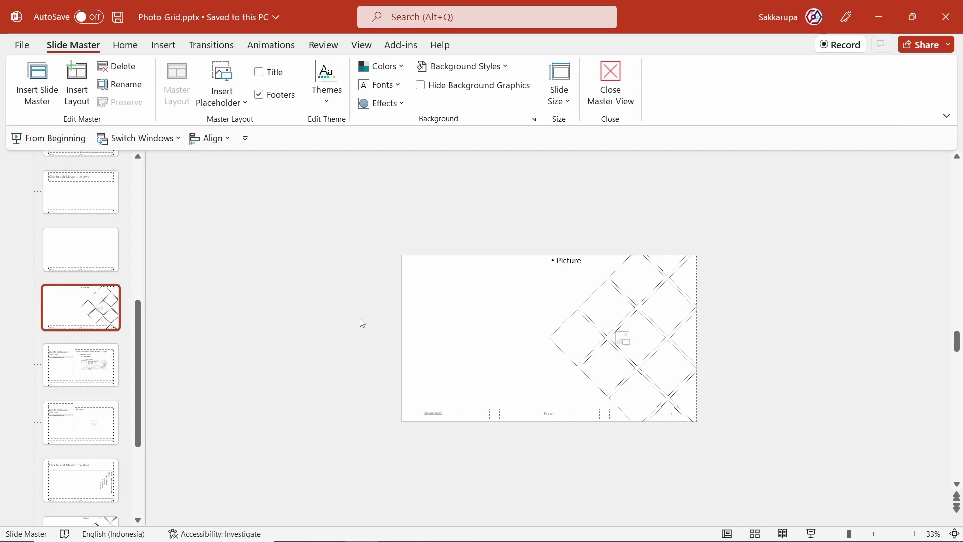
Close Master View and apply the Custom Layout to slide 4
{"action": "left_click", "coordinate": [611, 103]}
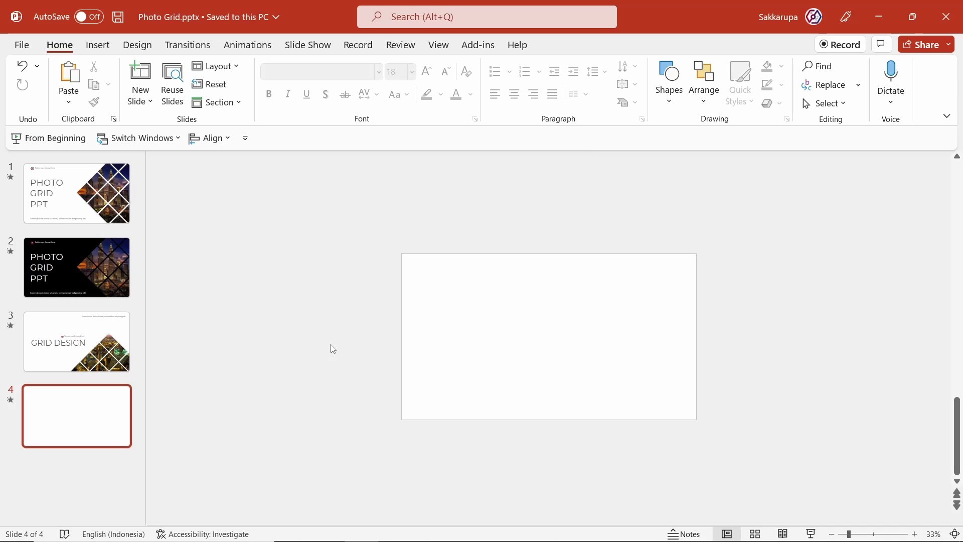
{"action": "left_click", "coordinate": [220, 67]}
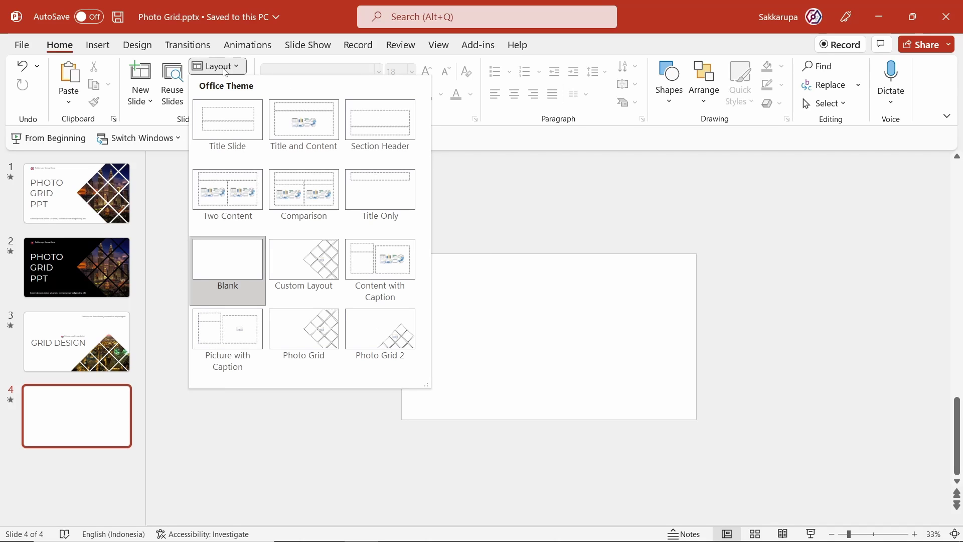
{"action": "left_click", "coordinate": [323, 271]}
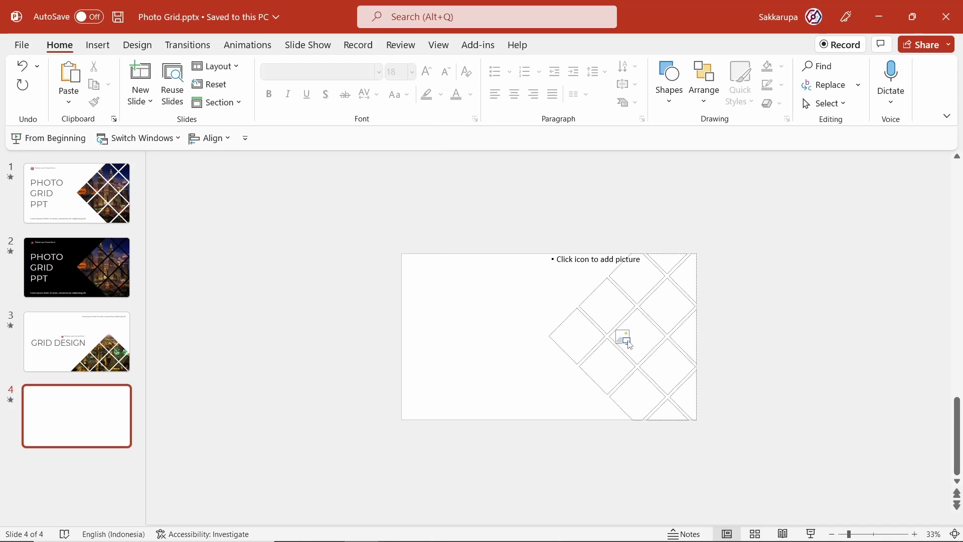
Insert kuala-lumpur-1820944_1920.jpg into the grid and crop-shift it so the twin towers fill the cells
{"action": "left_click", "coordinate": [624, 336]}
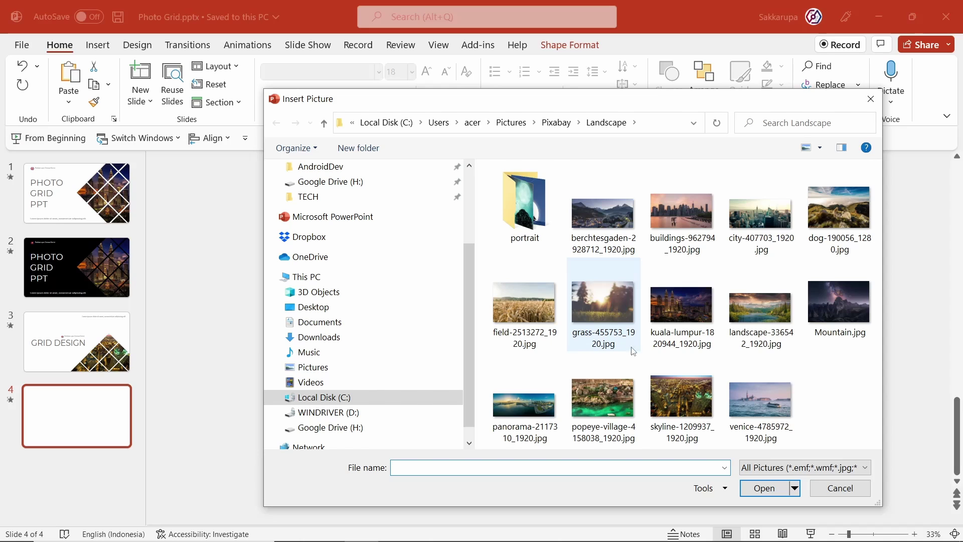
{"action": "double_click", "coordinate": [685, 315]}
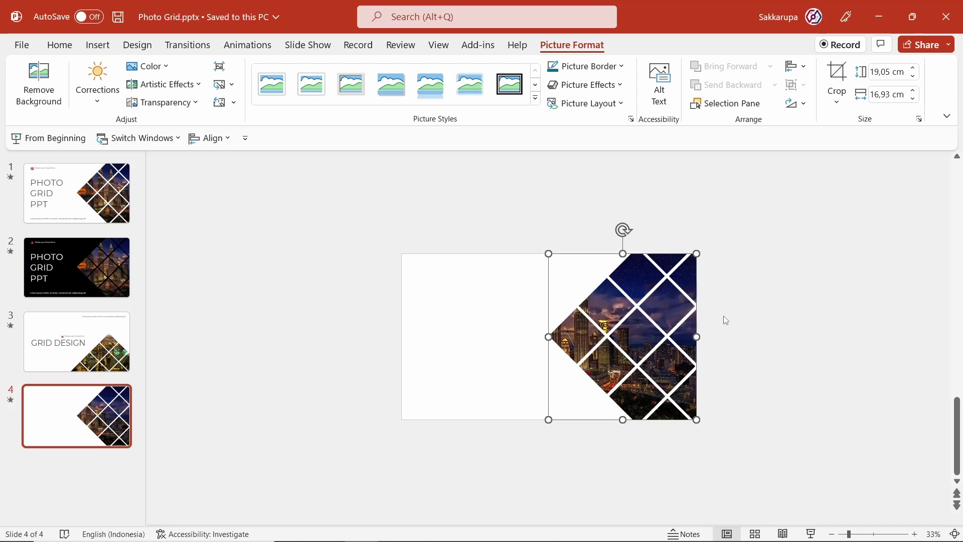
{"action": "left_click", "coordinate": [839, 77]}
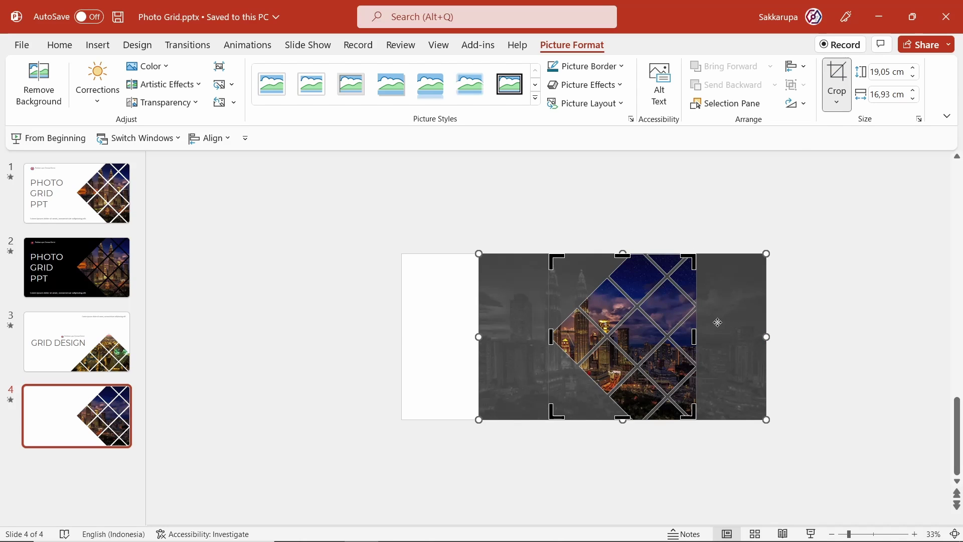
{"action": "left_click_drag", "start_coordinate": [720, 323], "coordinate": [783, 322]}
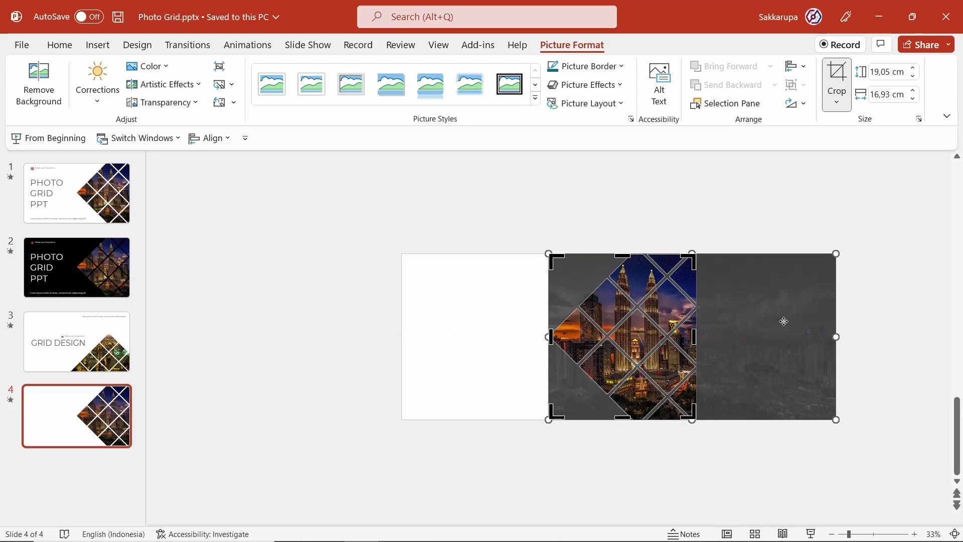
{"action": "left_click", "coordinate": [745, 235]}
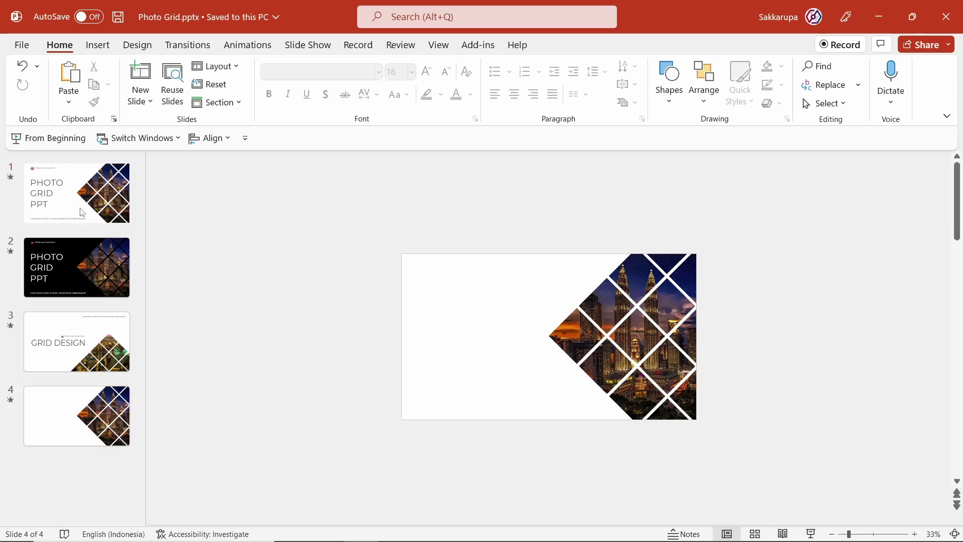
Paste slide 1's PHOTO GRID PPT title, logo line and subtitle onto slide 4, then preview it as a slide show
{"action": "mouse_move", "coordinate": [78, 201]}
{"action": "left_mouse_down"}
{"action": "mouse_move", "coordinate": [627, 442]}
{"action": "mouse_move", "coordinate": [617, 441]}
{"action": "left_mouse_up"}
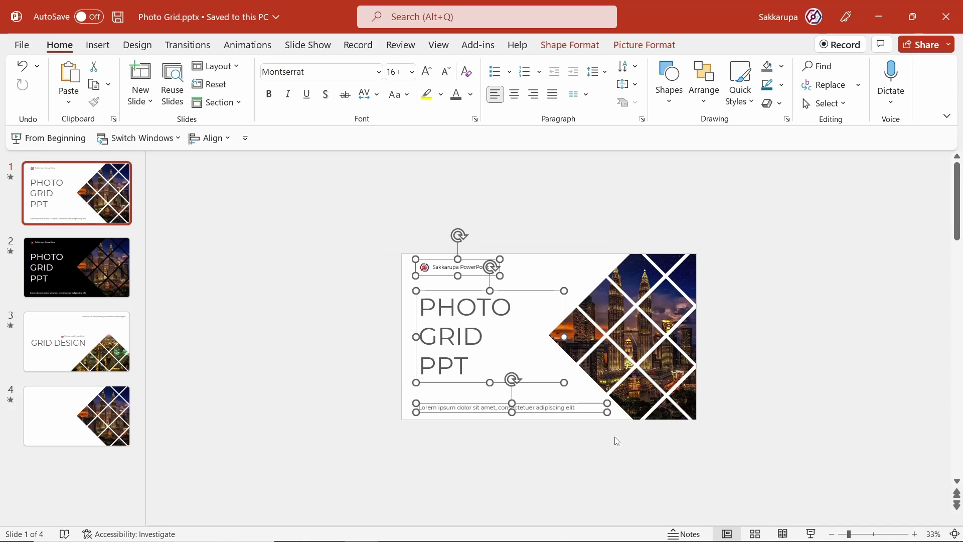
{"action": "left_click", "coordinate": [75, 415]}
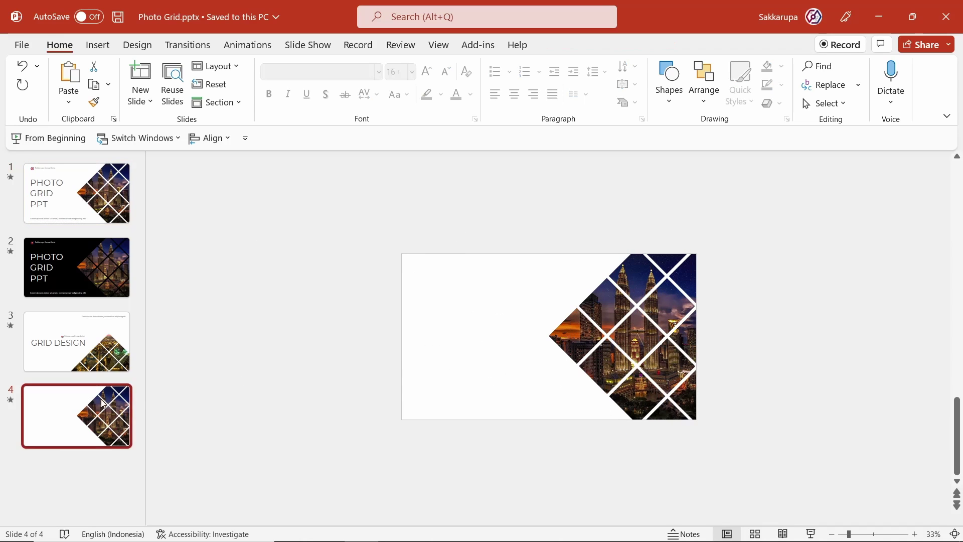
{"action": "key", "text": "ctrl+v"}
{"action": "left_click", "coordinate": [301, 361]}
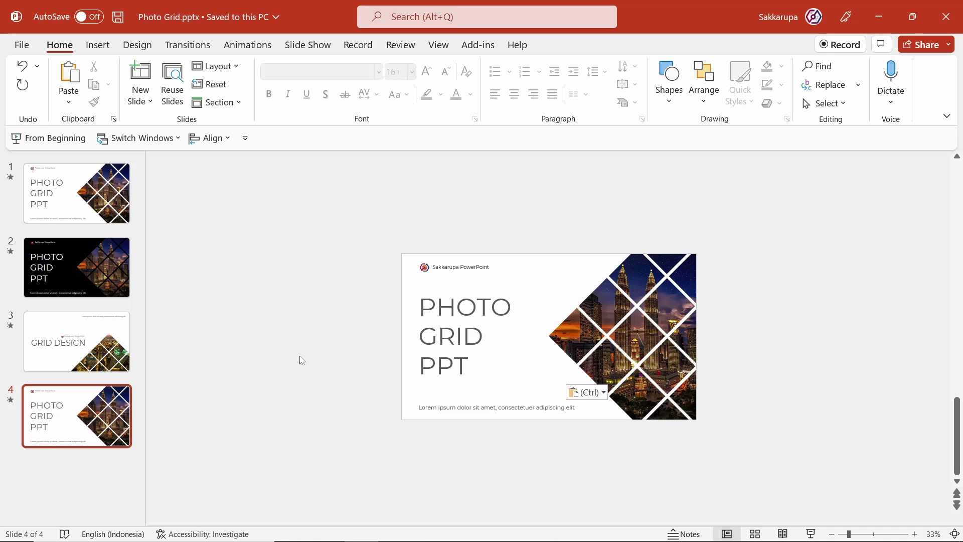
{"action": "left_click", "coordinate": [810, 534]}
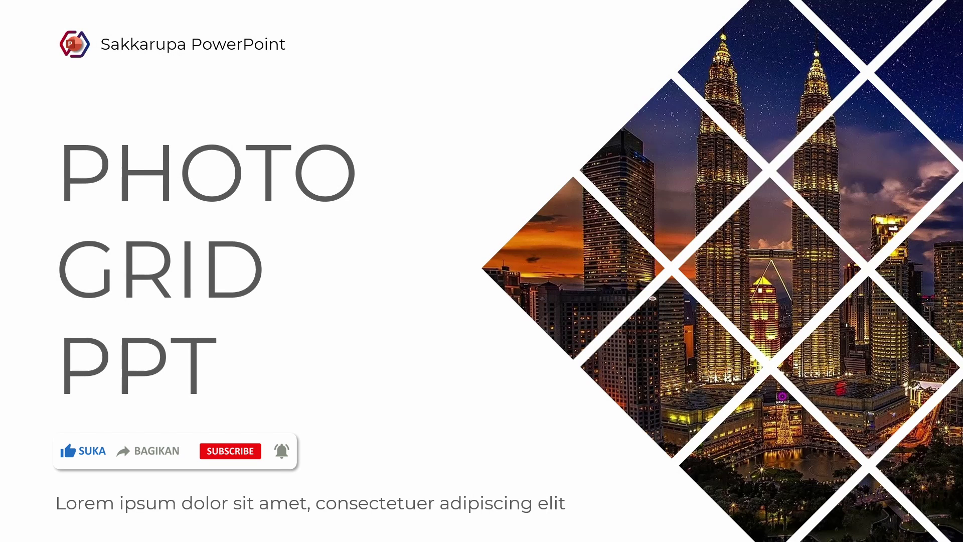
{"action": "key", "text": "Escape"}
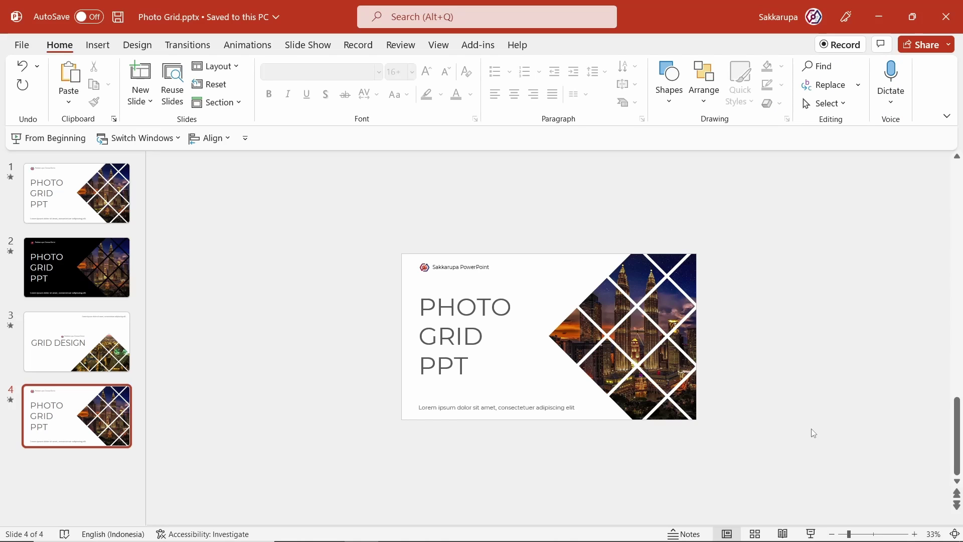
Show slide 3, the GRID DESIGN slide with the triangular city-photo grid, fitted to the window
{"action": "key", "text": "Up"}
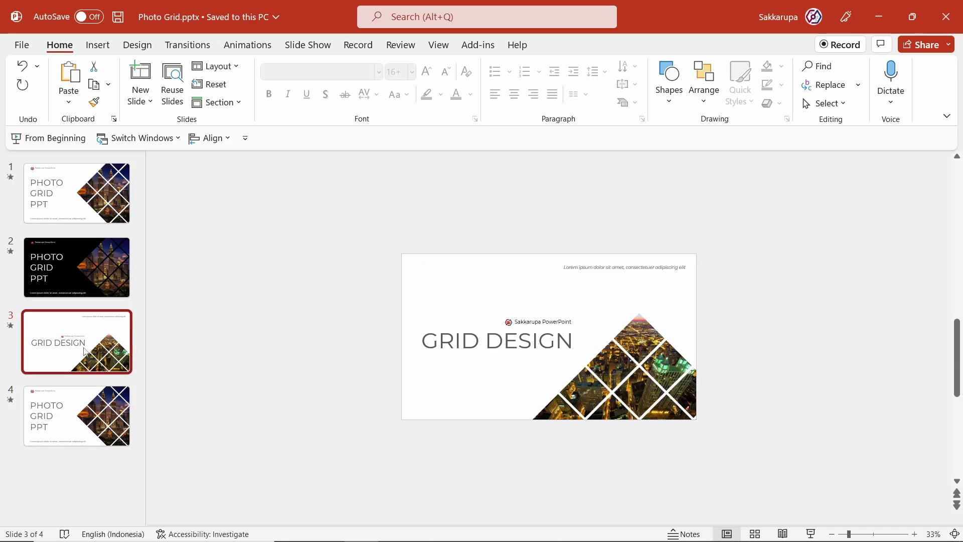
{"action": "left_click", "coordinate": [651, 376]}
{"action": "left_click", "coordinate": [770, 354]}
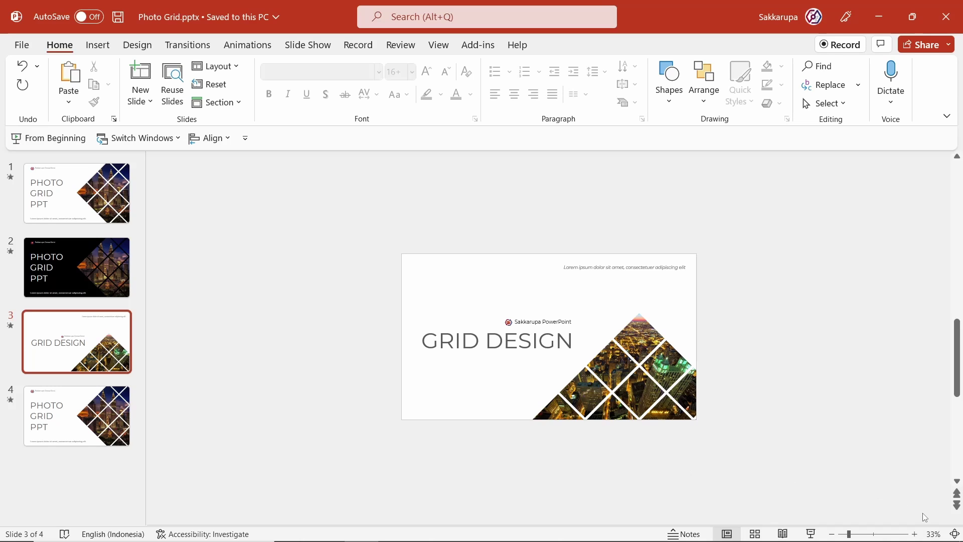
{"action": "left_click", "coordinate": [955, 533]}
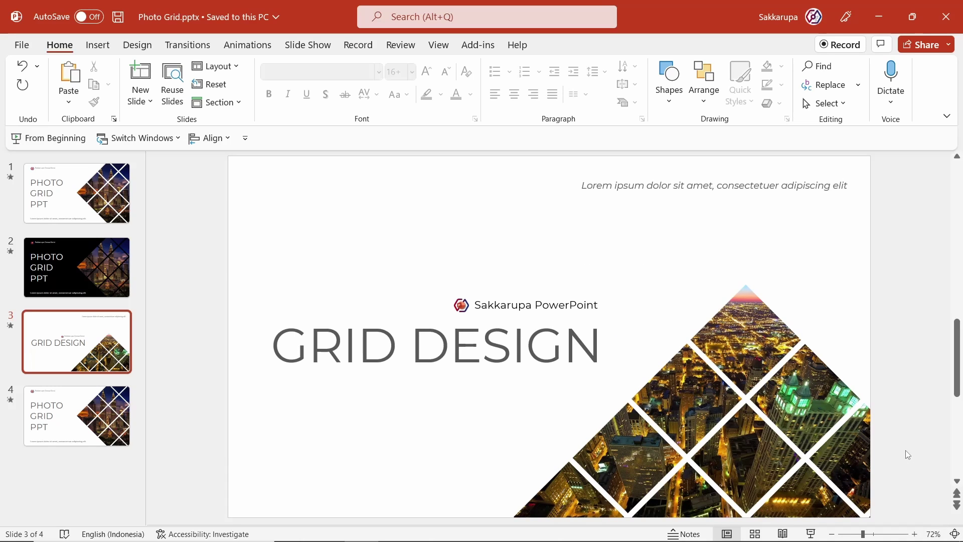